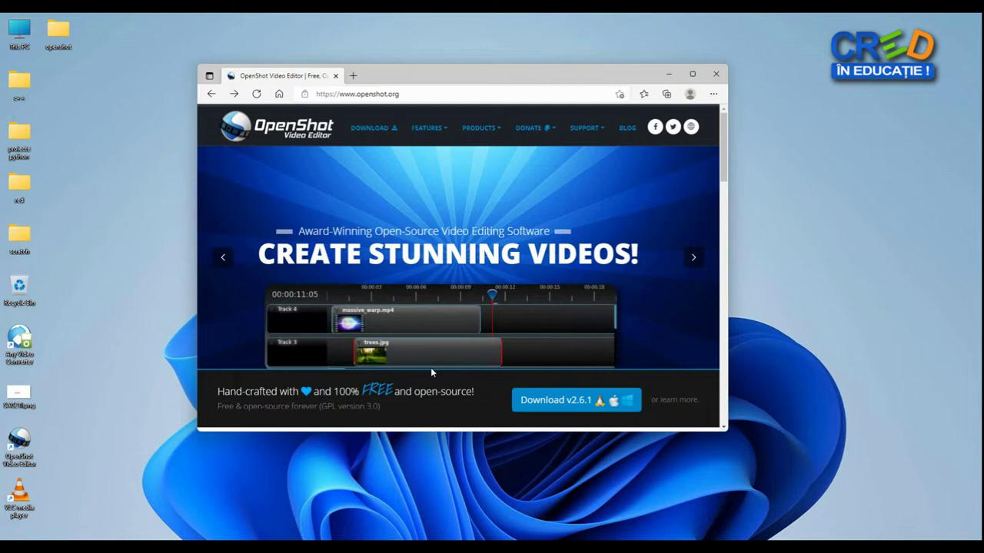
Start the download of OpenShot v2.6.1 from the openshot.org home page.
click(547, 409)
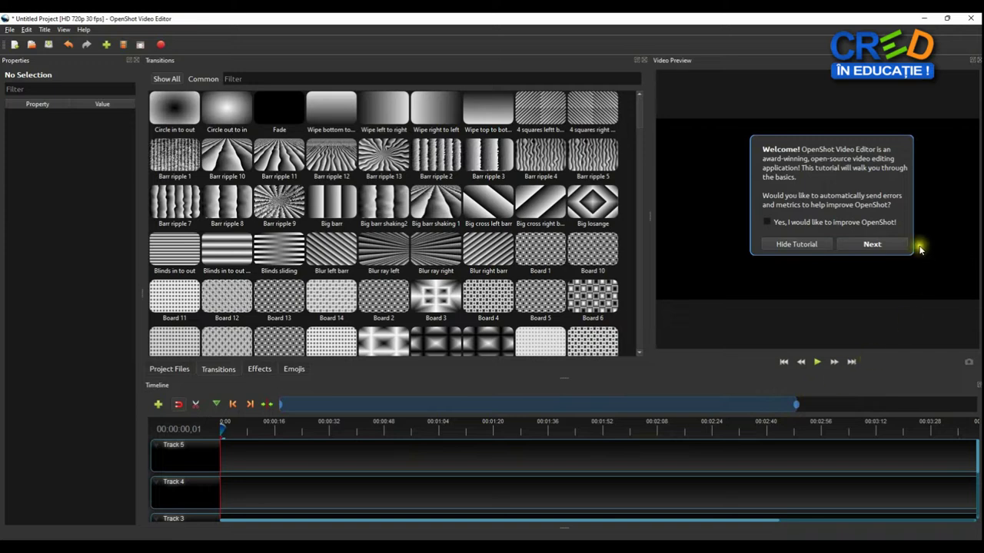
In OpenShot, go through the welcome tutorial tips up to Export Video and hide the tutorial.
click(882, 246)
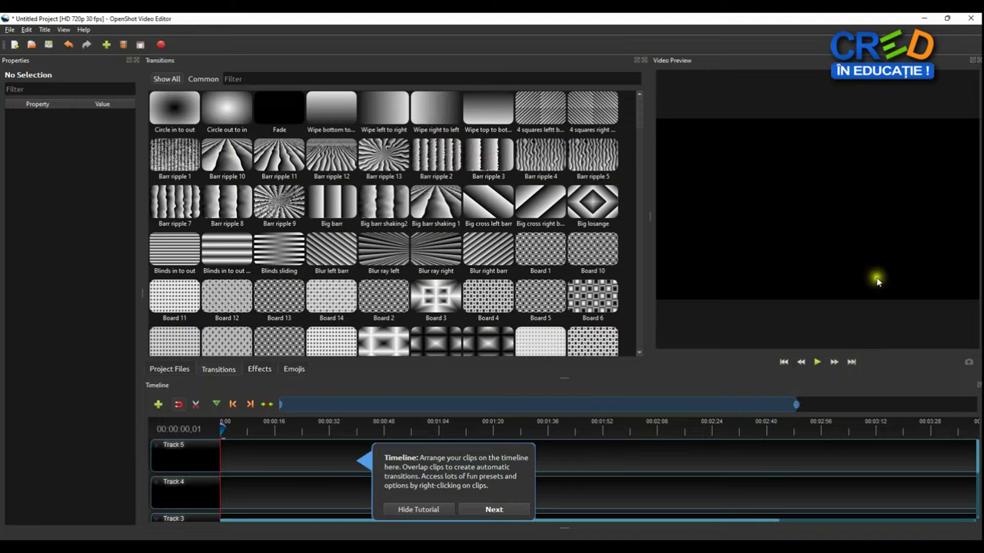
click(494, 509)
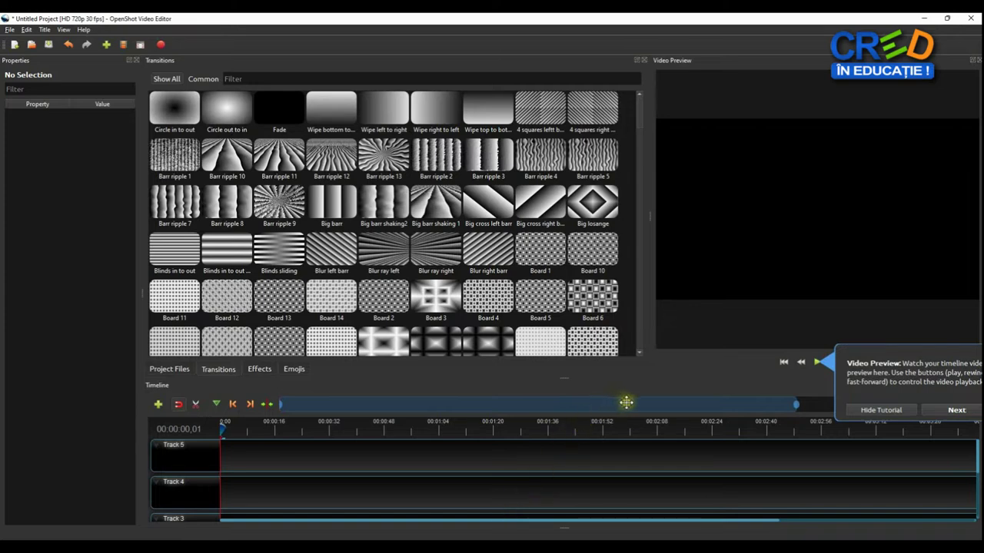
click(956, 409)
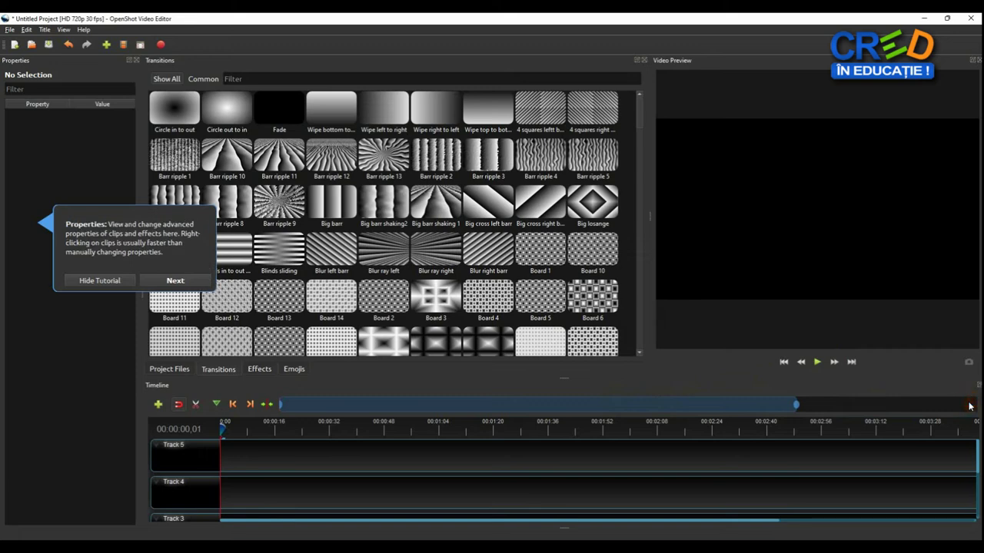
click(176, 280)
click(414, 232)
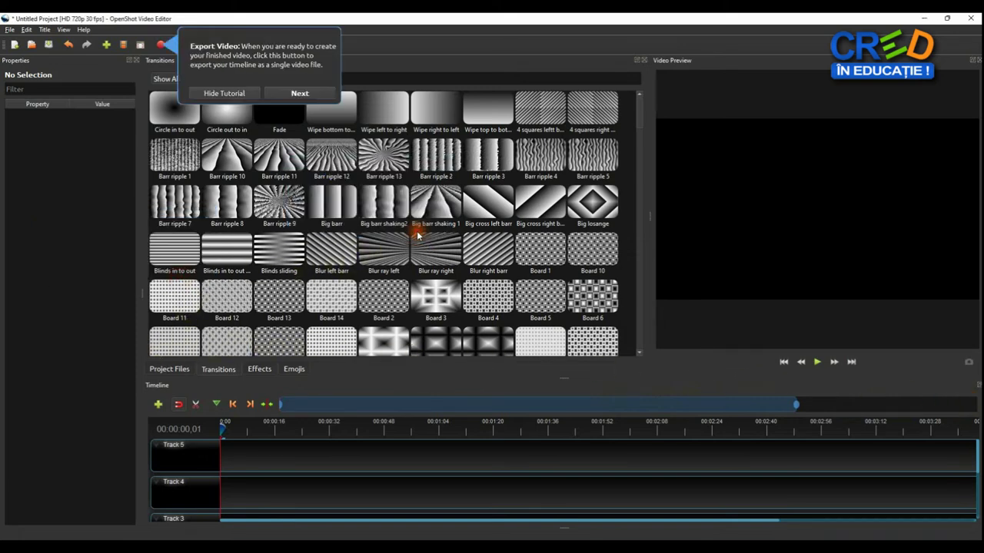
click(212, 93)
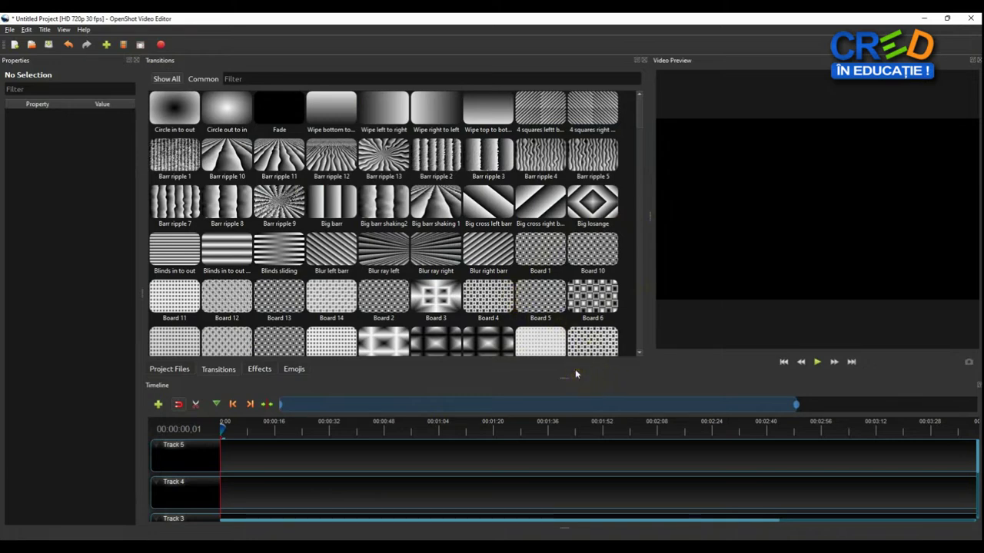
Switch the workspace layout to Simple View.
click(63, 30)
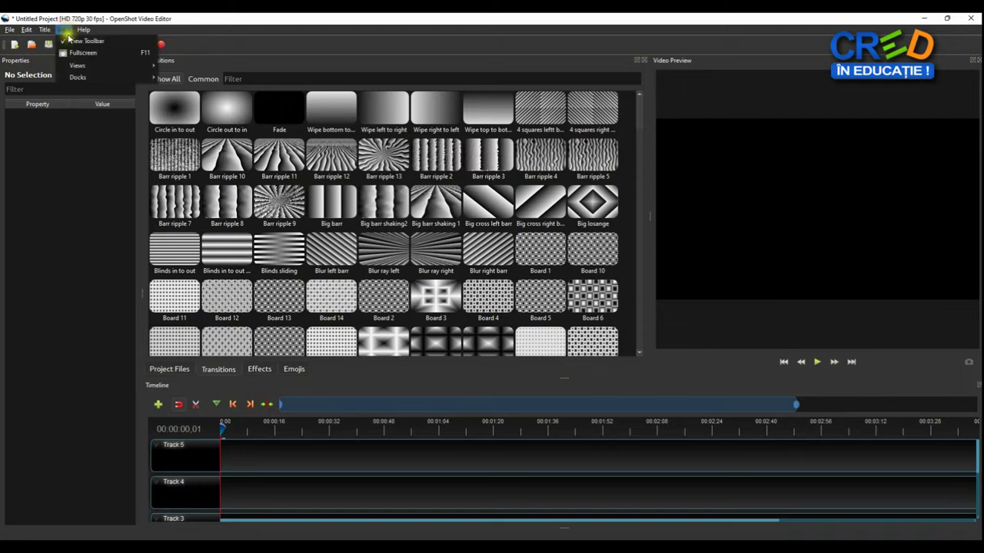
mouse_move(84, 66)
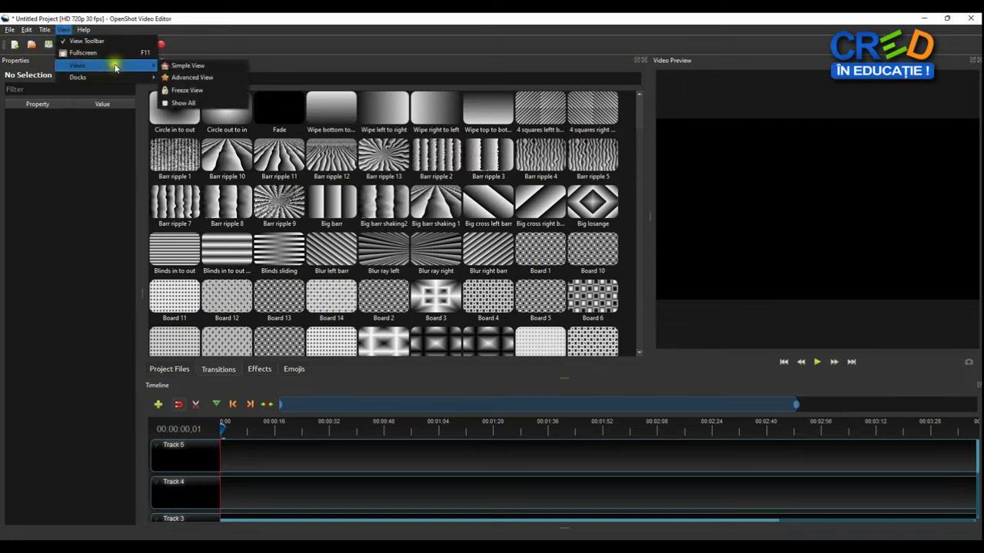
click(217, 67)
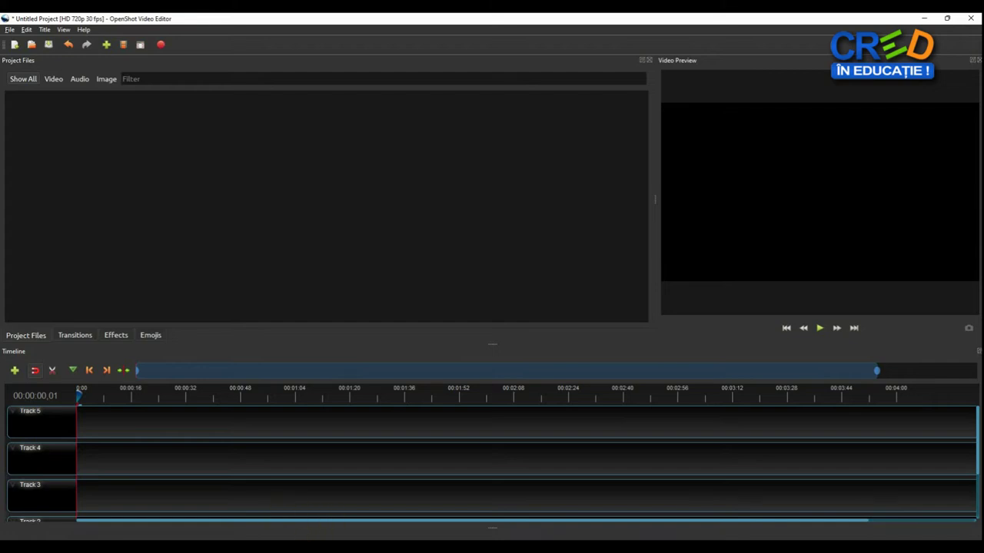
Import the five clips 1.avi to 5.avi from the video folder into the project files.
click(369, 534)
drag(876, 147, 819, 133)
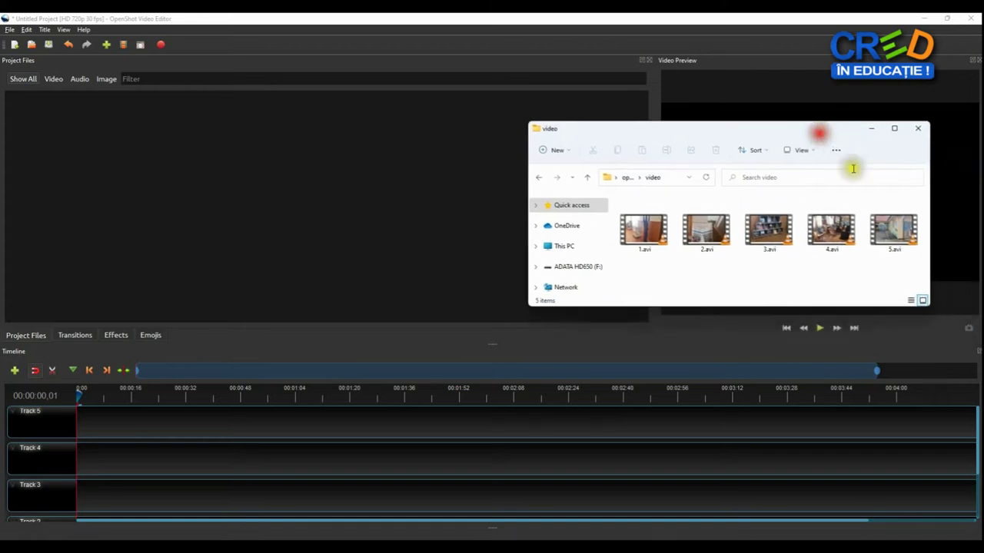
drag(925, 223, 625, 282)
drag(638, 244, 202, 215)
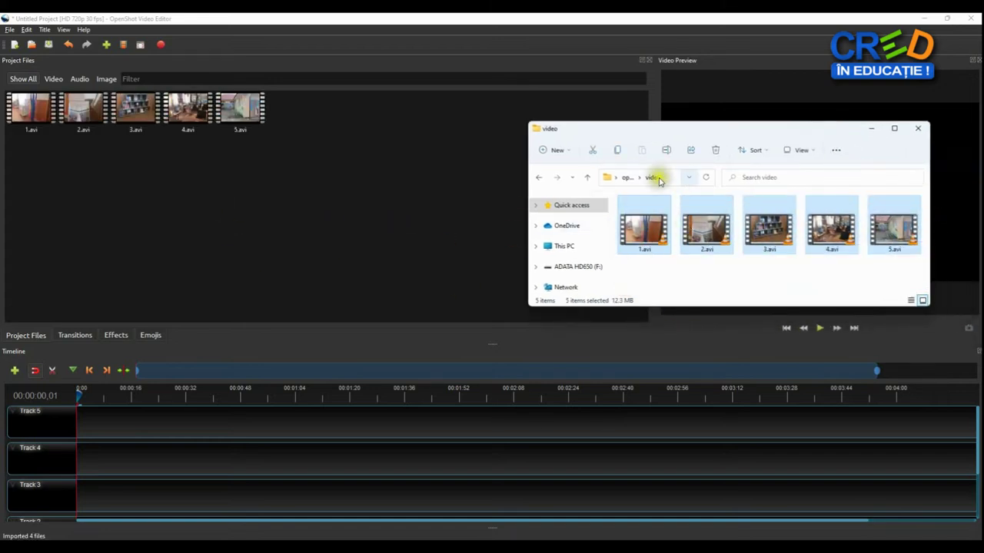
Import all three pictures from the imagini folder into the project files.
click(628, 177)
double_click(654, 246)
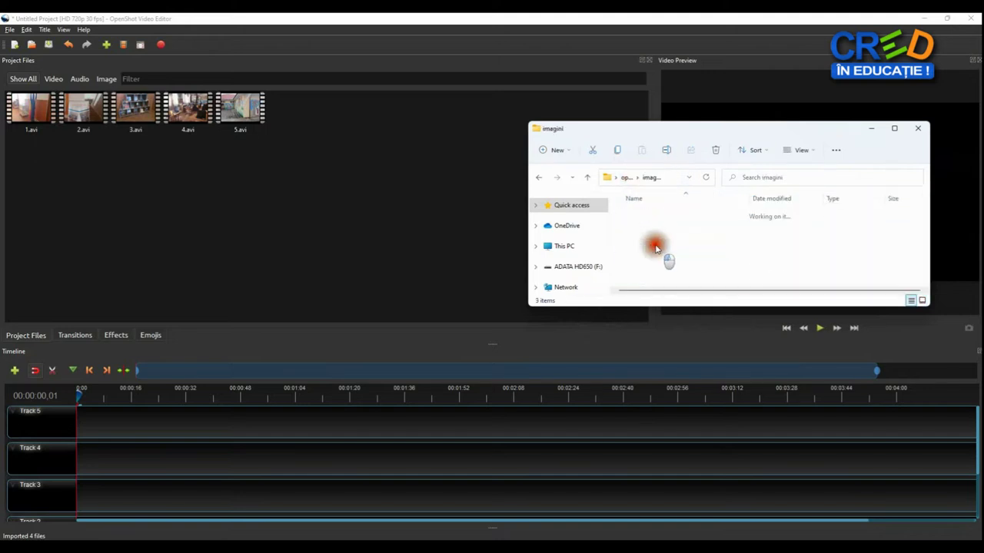
drag(838, 213, 306, 190)
Import the Icing - Geographer track from the audio folder into the project files and close the folder window.
click(626, 178)
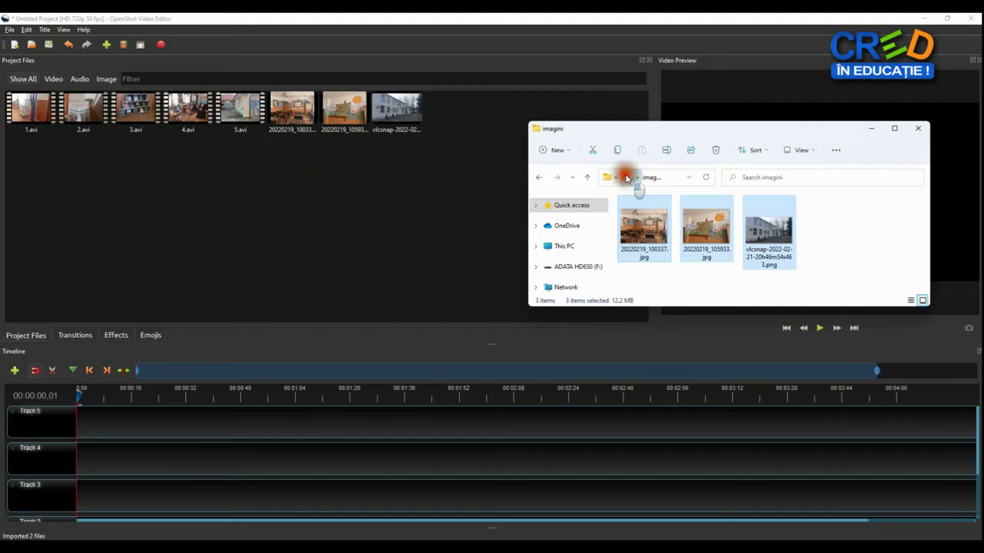
double_click(640, 216)
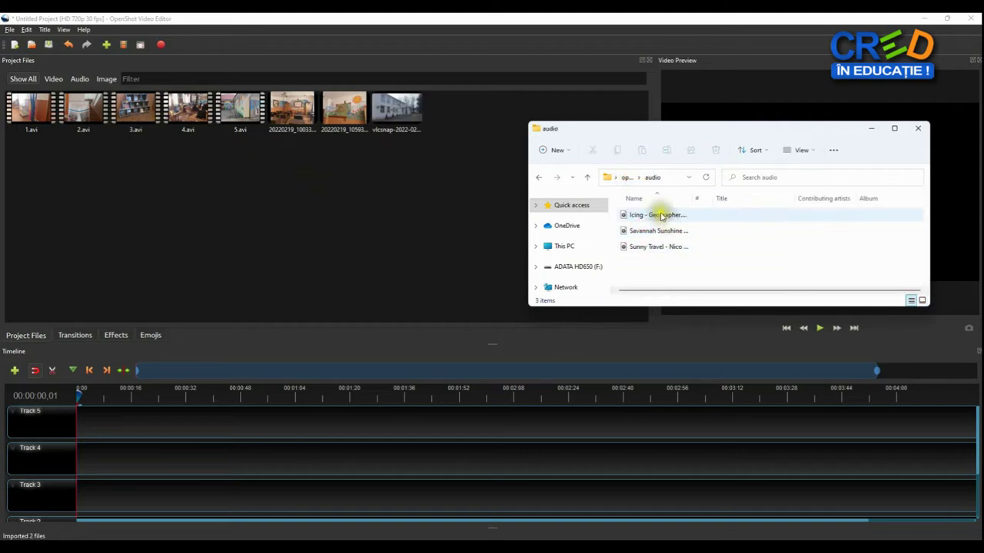
drag(660, 216, 394, 212)
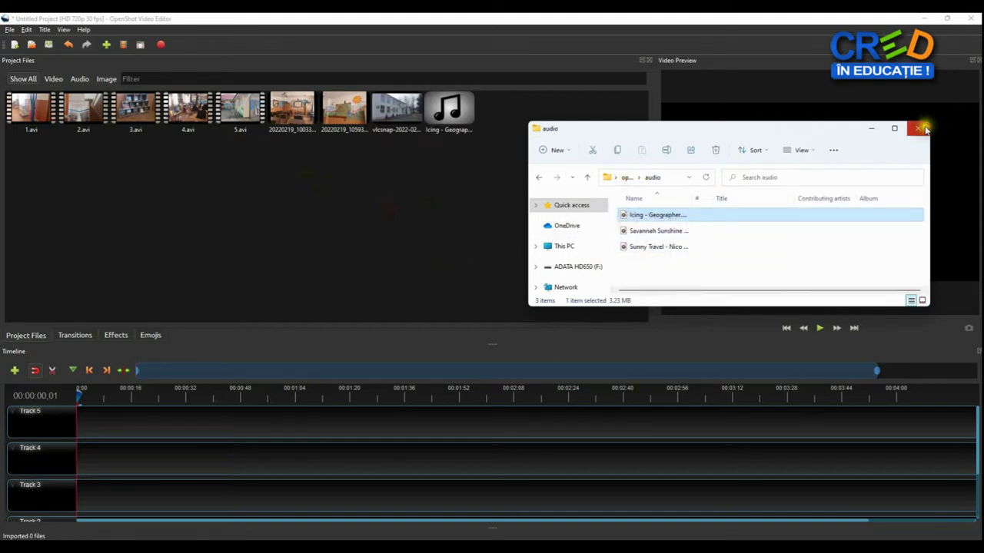
click(922, 129)
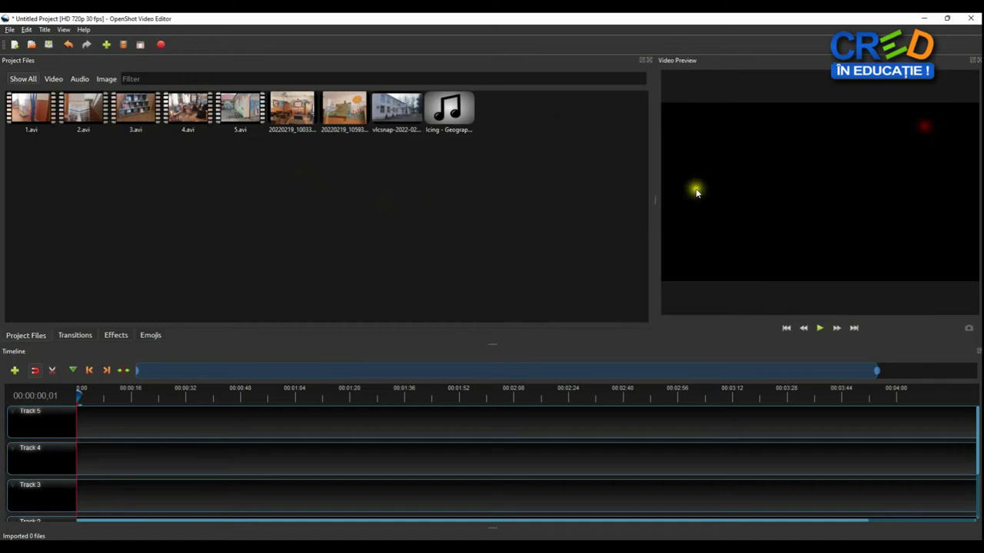
click(236, 484)
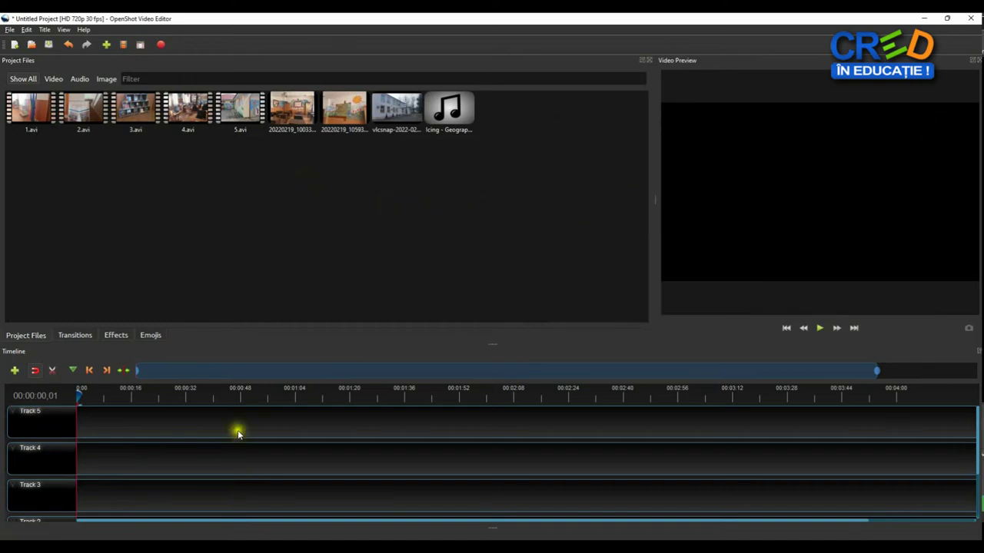
click(106, 45)
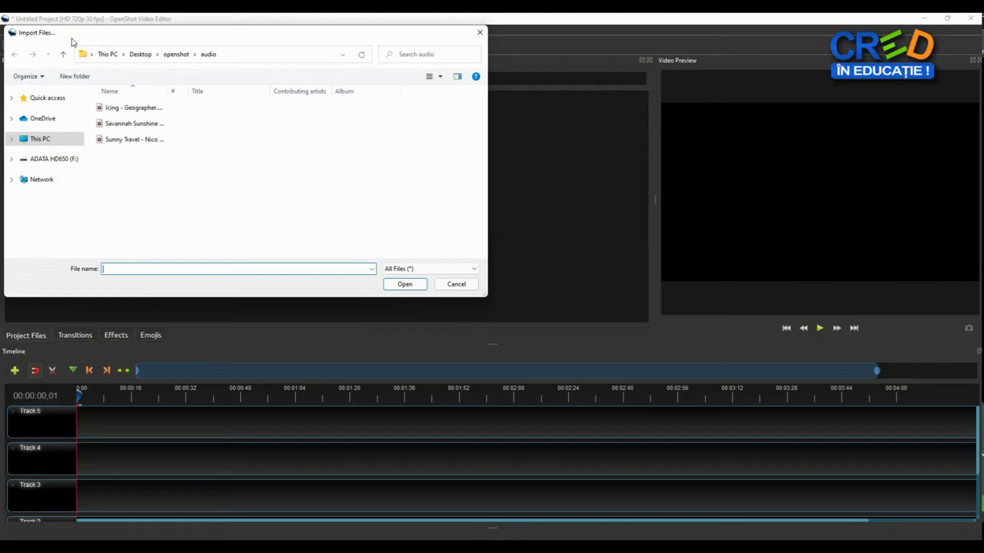
click(480, 33)
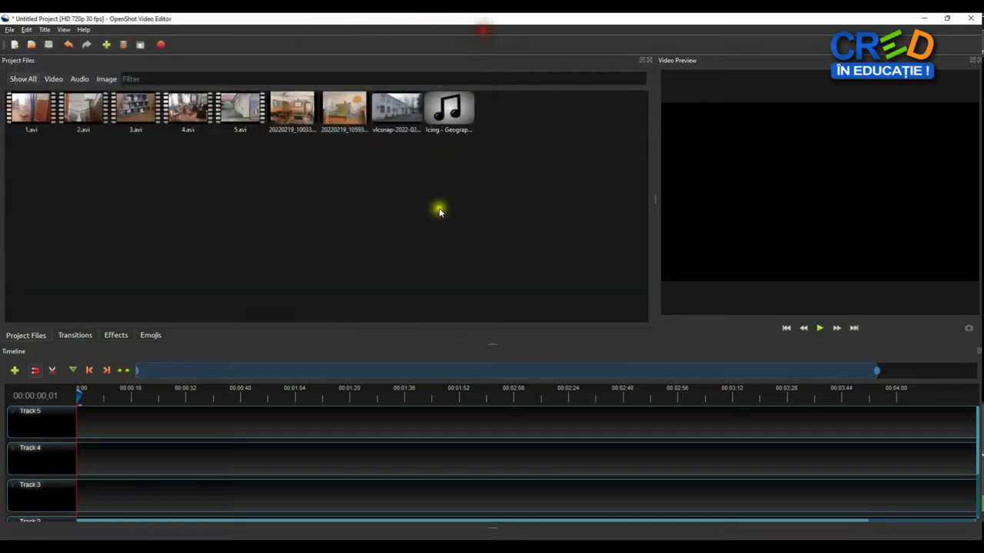
right_click(351, 204)
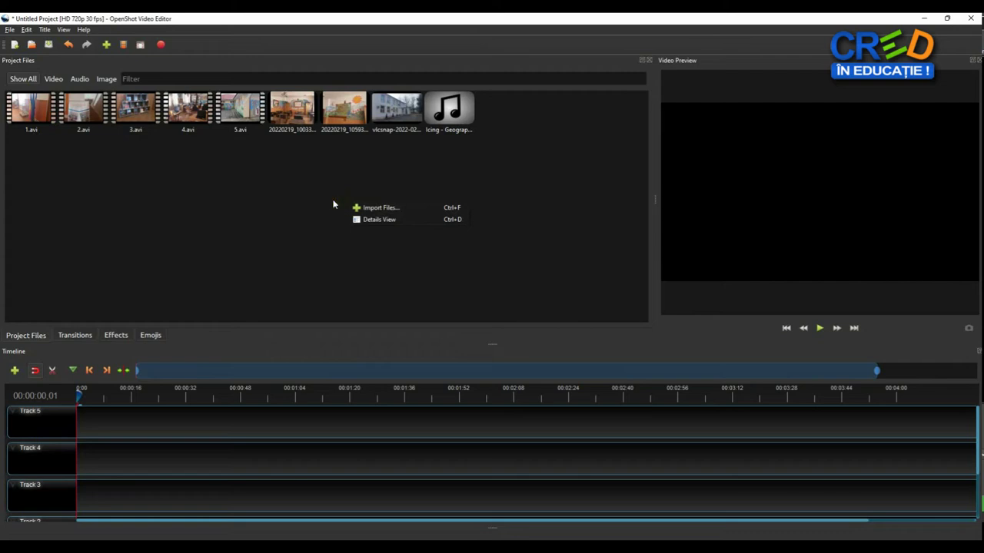
click(395, 208)
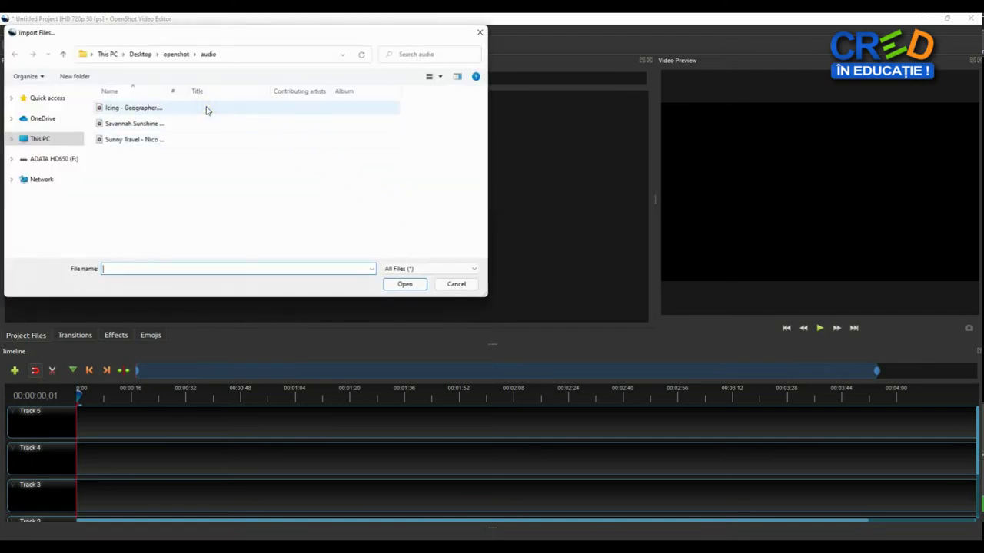
click(472, 35)
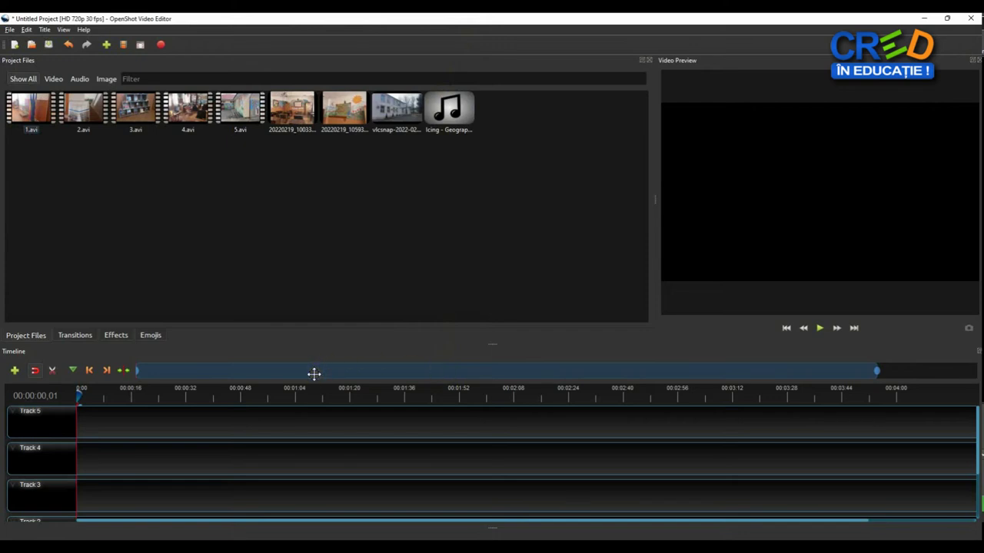
Filter the project files by video, audio and image in turn, and show all files again.
click(135, 108)
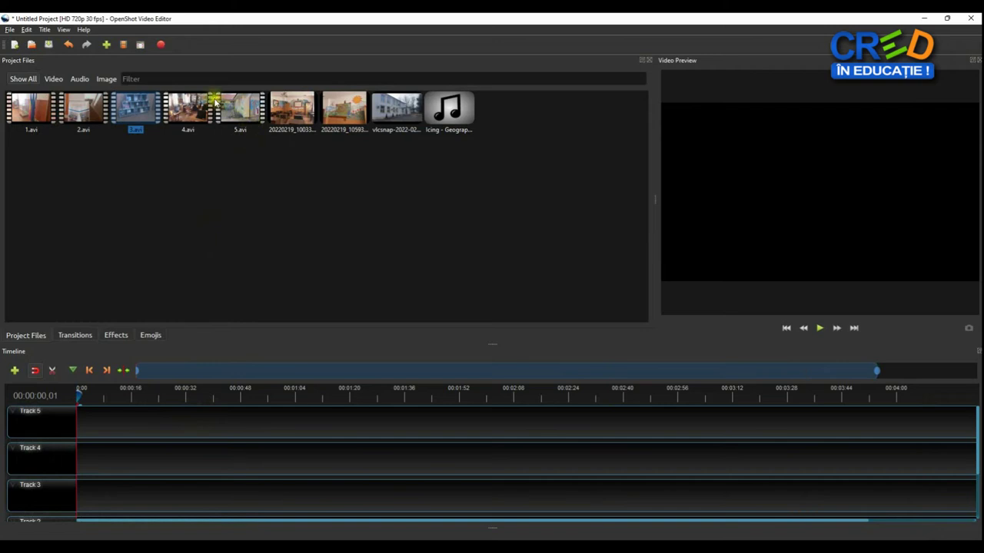
click(52, 81)
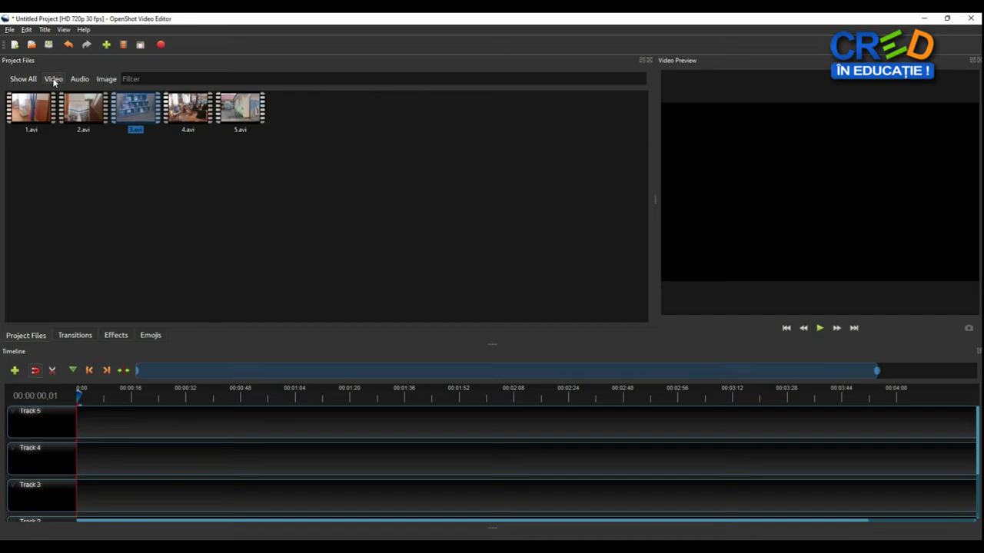
click(86, 83)
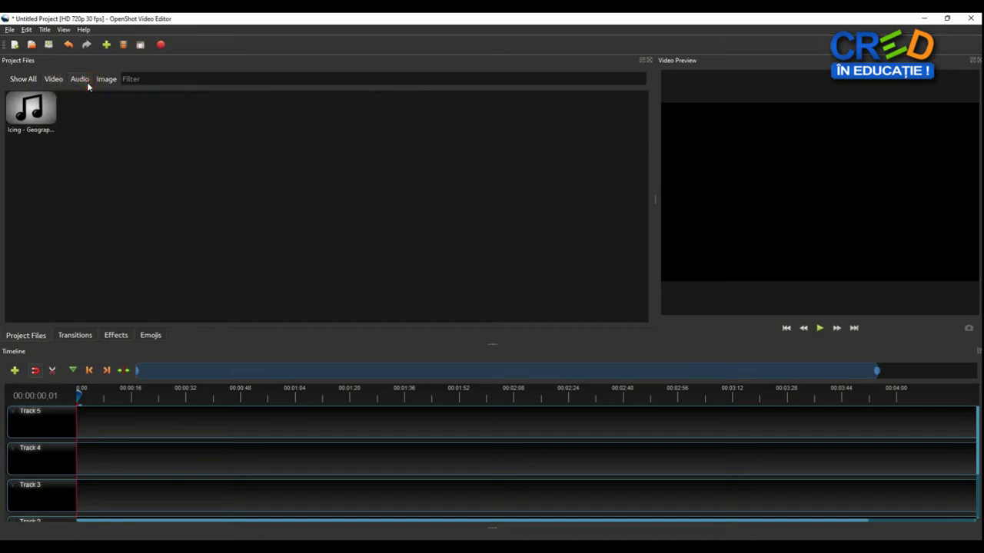
click(106, 81)
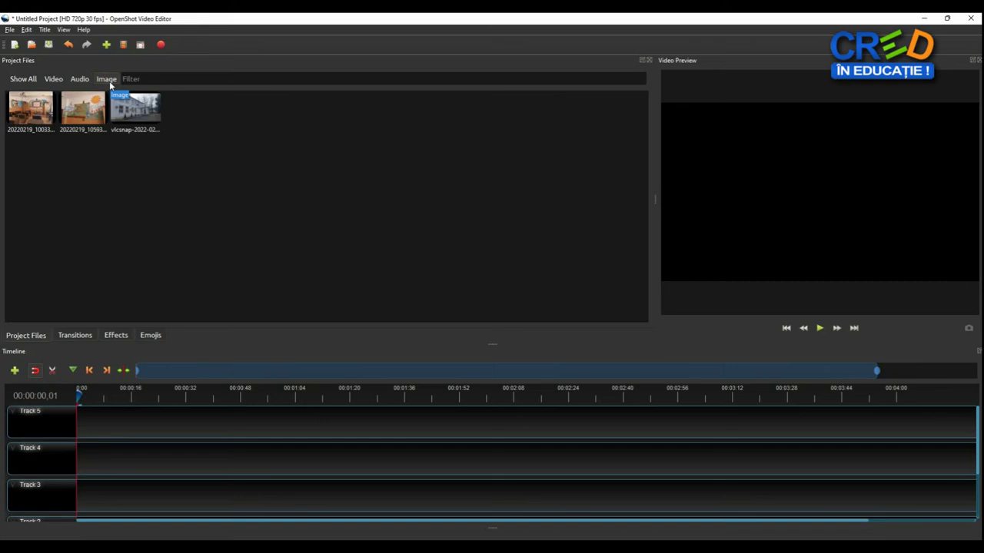
click(25, 79)
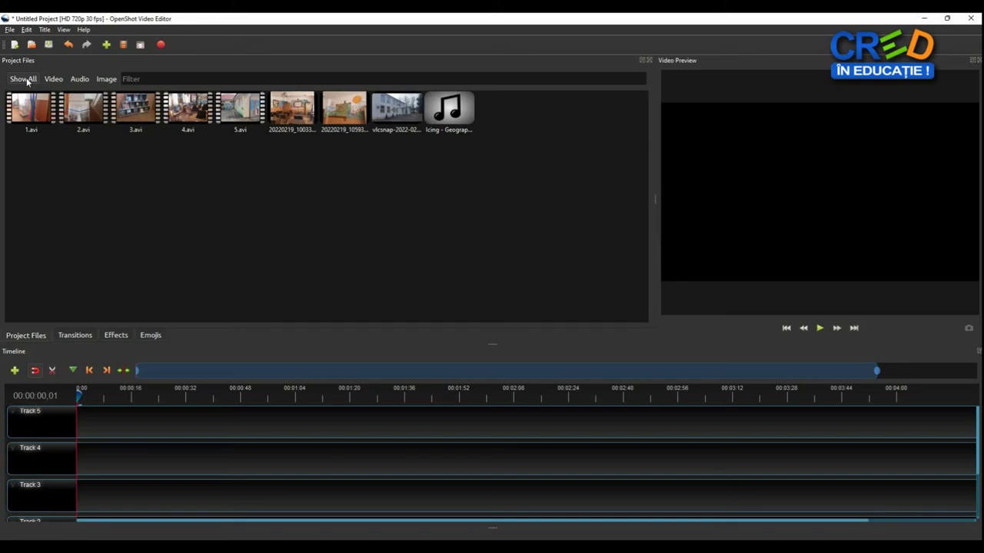
click(27, 82)
Filter the project files by the name 3.avi and play that clip in its preview window.
click(263, 79)
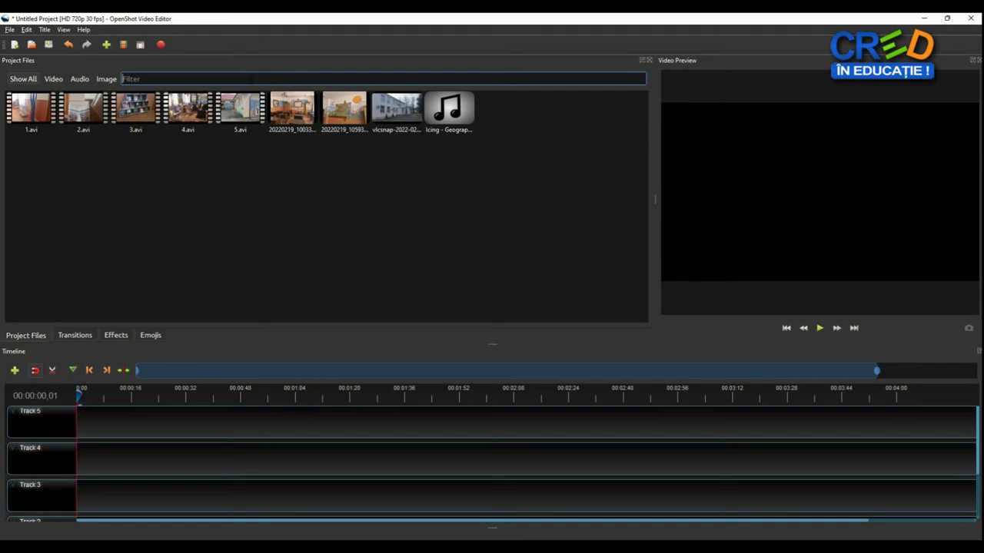
text(3.avi)
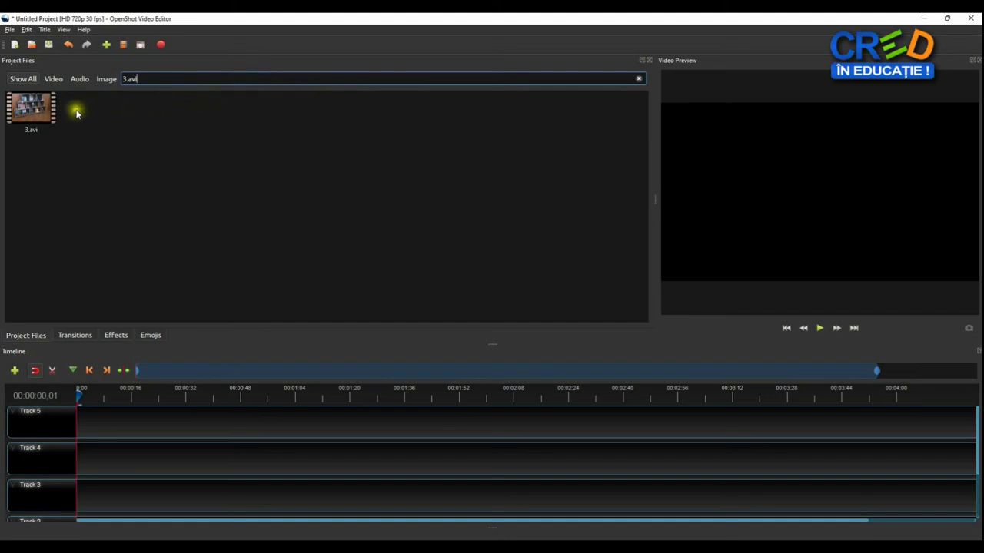
right_click(25, 114)
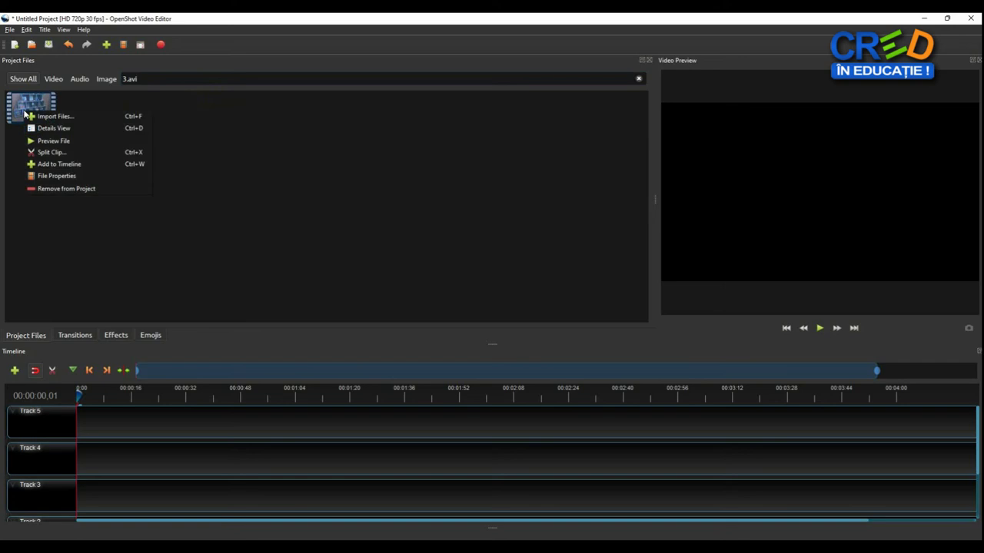
click(62, 143)
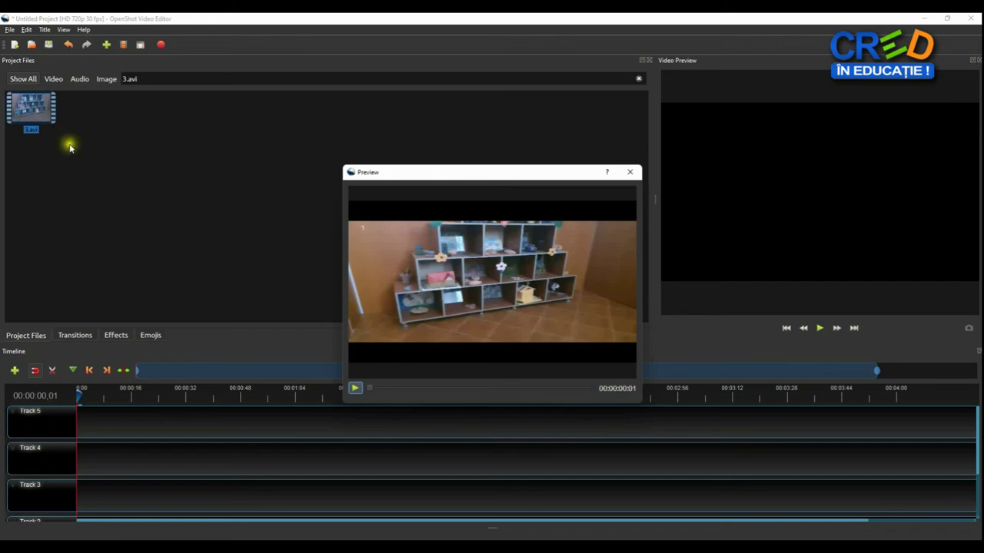
click(358, 390)
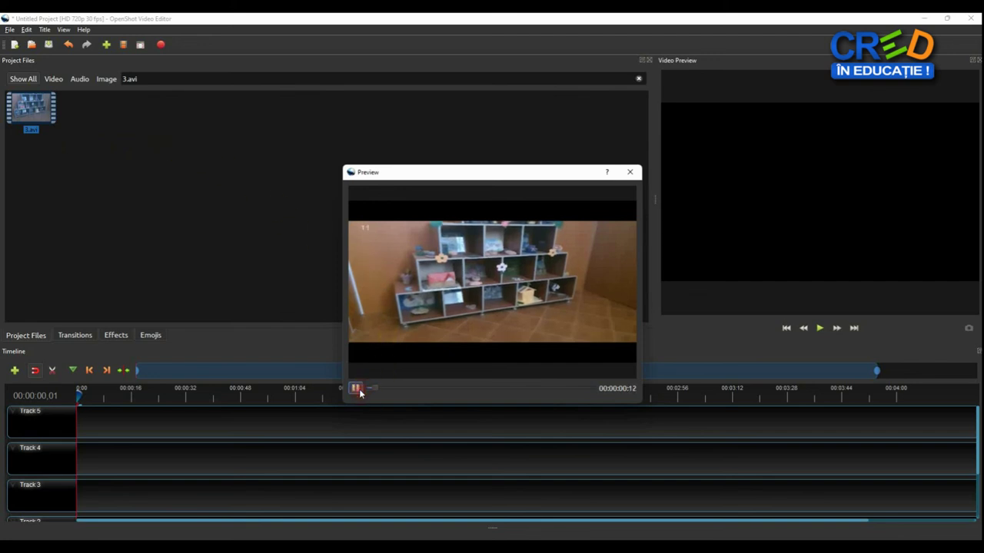